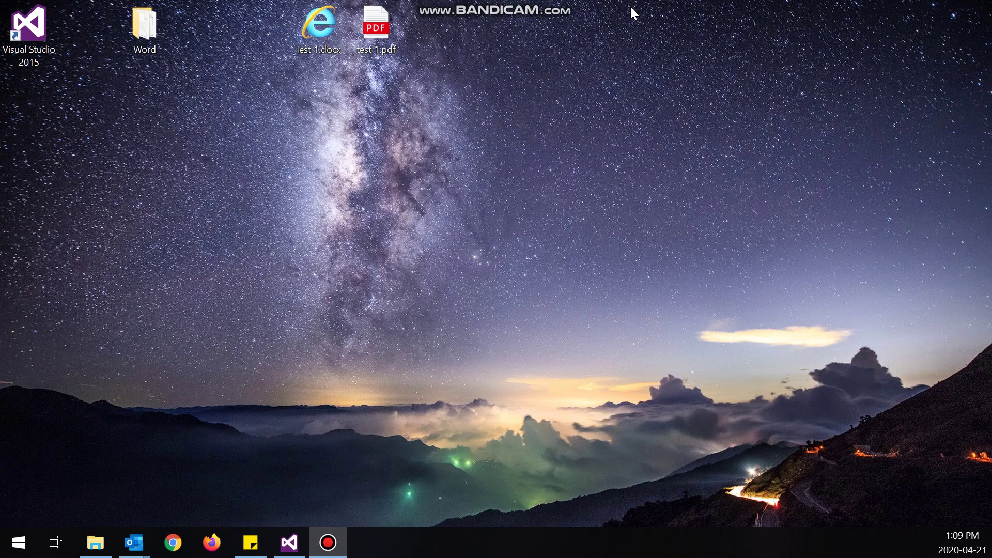
- Inspect the right-click menus of test 1.pdf and Test 1.docx on the desktop
right_click(386, 22)
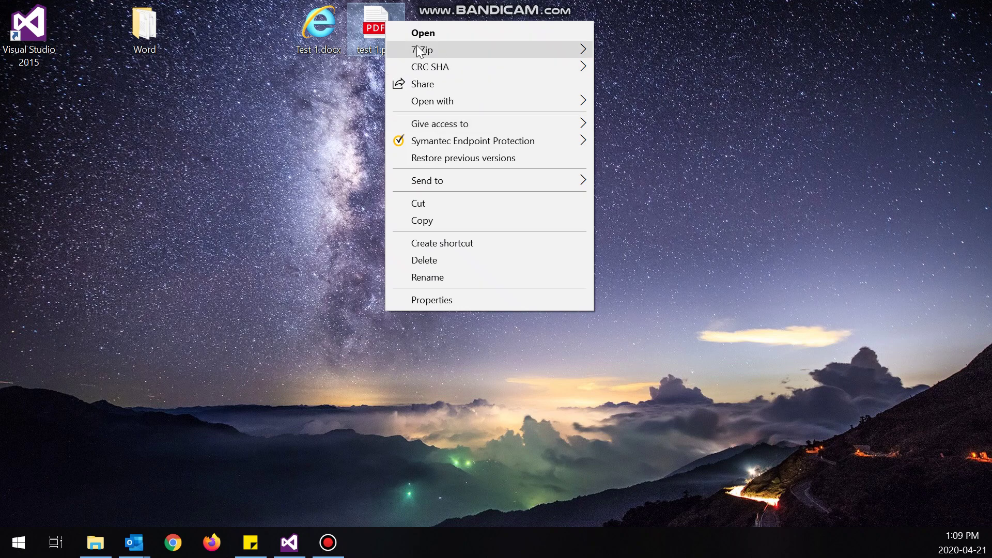
right_click(315, 26)
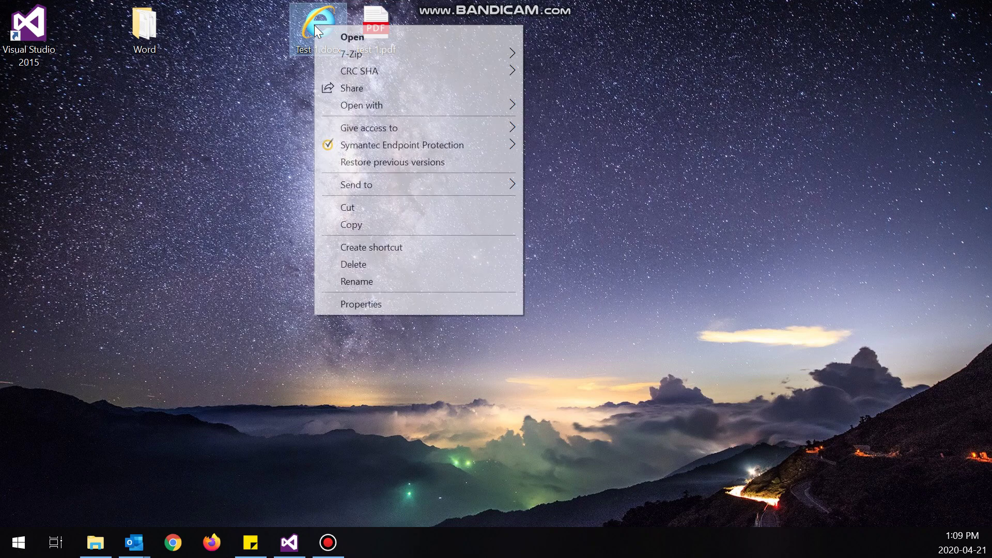
left_click(573, 86)
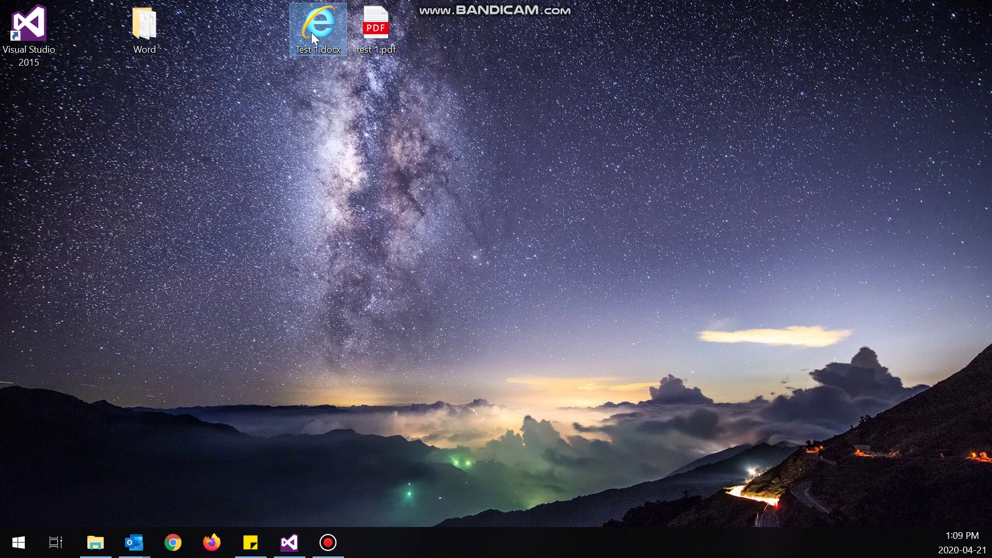
left_click(390, 27)
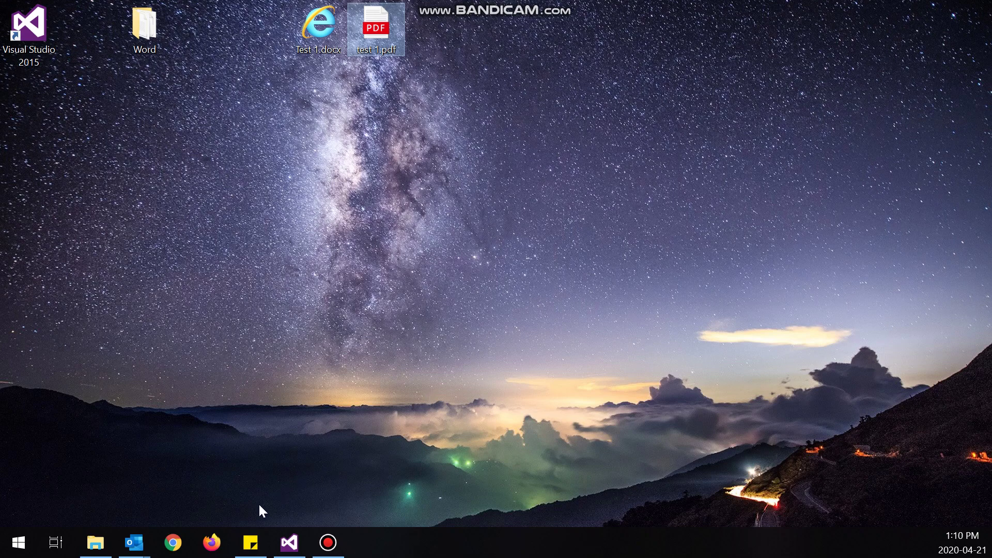
- Search the web for 'adobe reader dc' and download the Acrobat Reader DC installer from get.adobe.com/reader
left_click(173, 543)
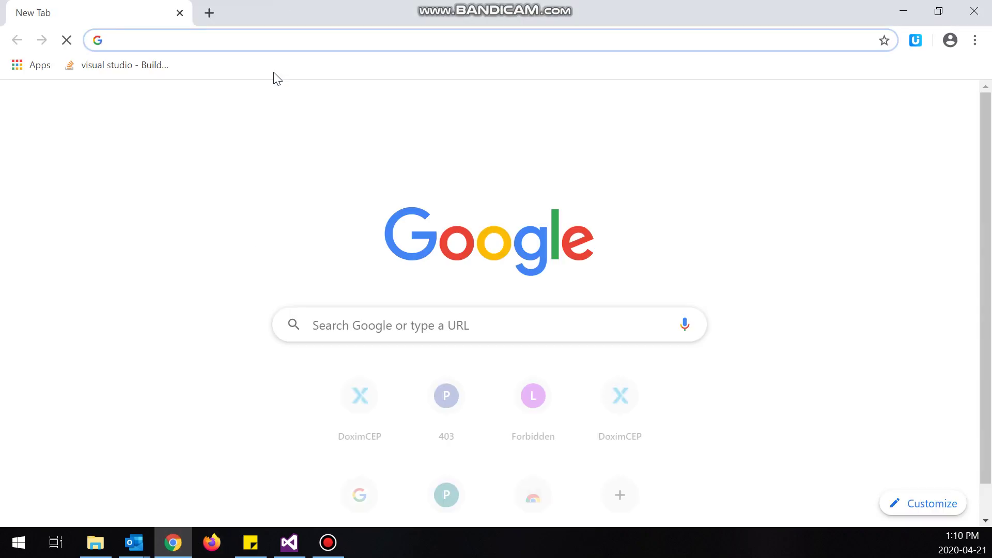
type("adbo")
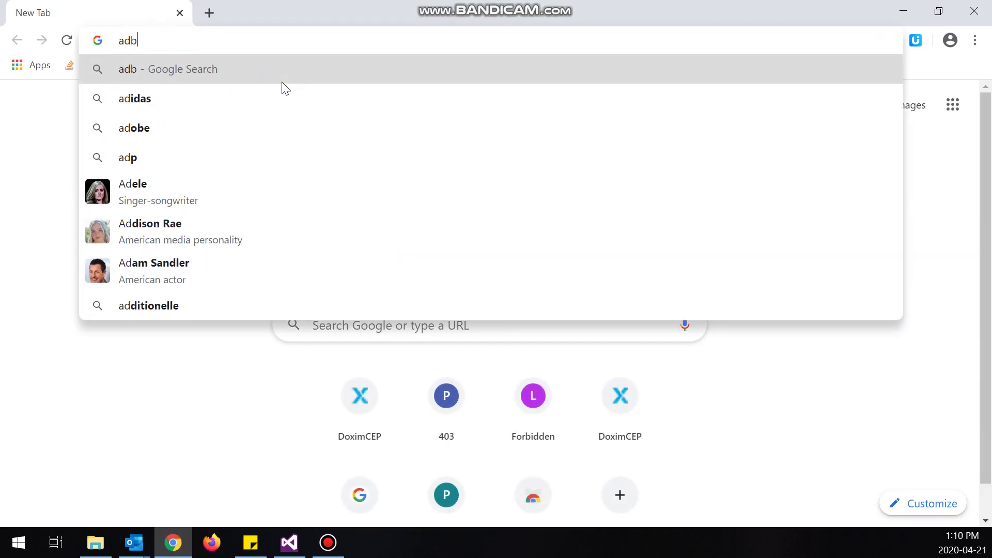
key("BackSpace")
key("BackSpace")
type("obe reader dc")
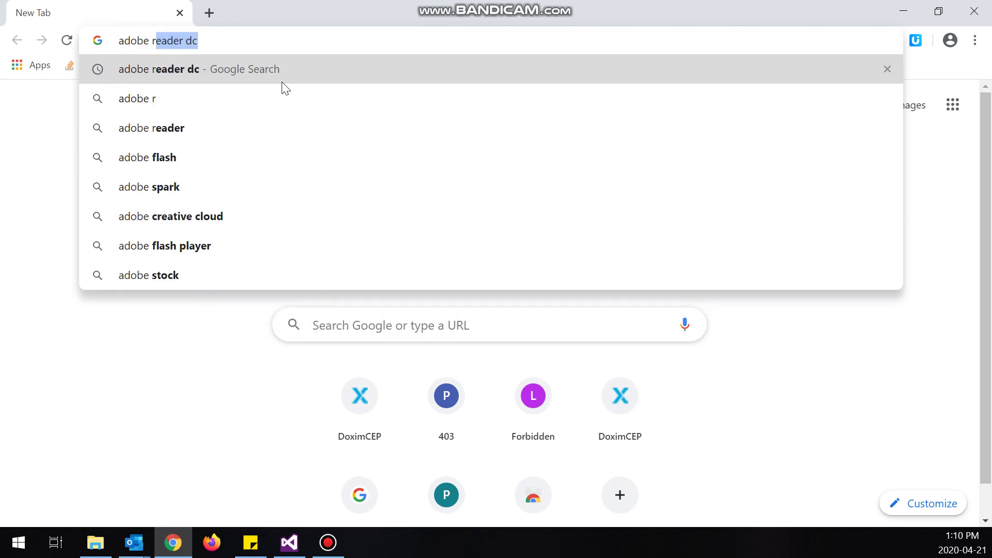
key("Return")
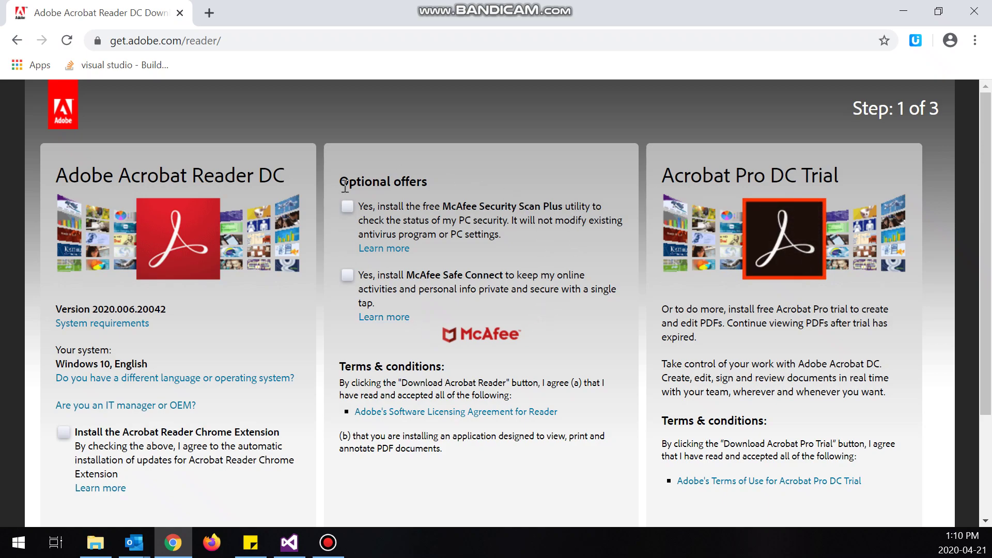
scroll(495, 233, "down", 1)
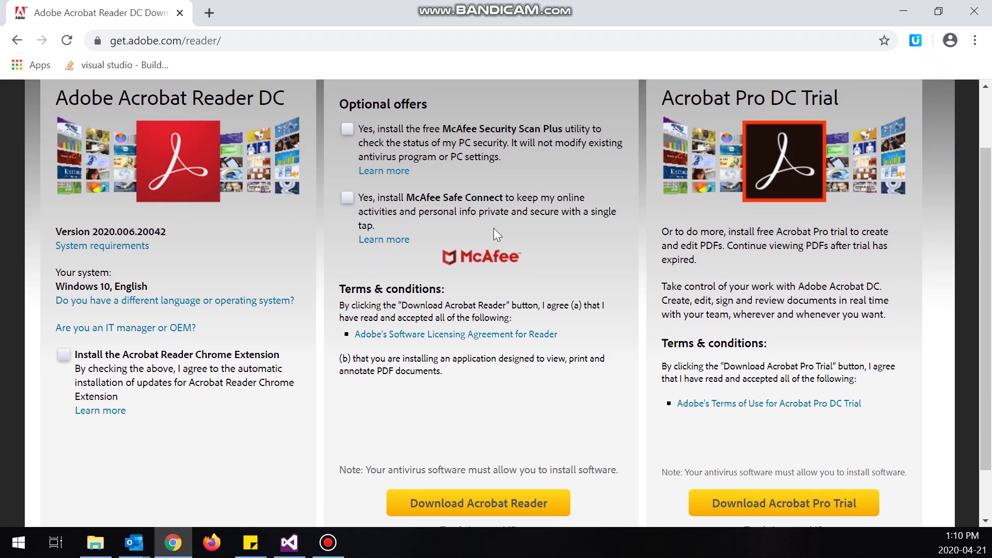
scroll(494, 228, "down", 1)
left_click(483, 445)
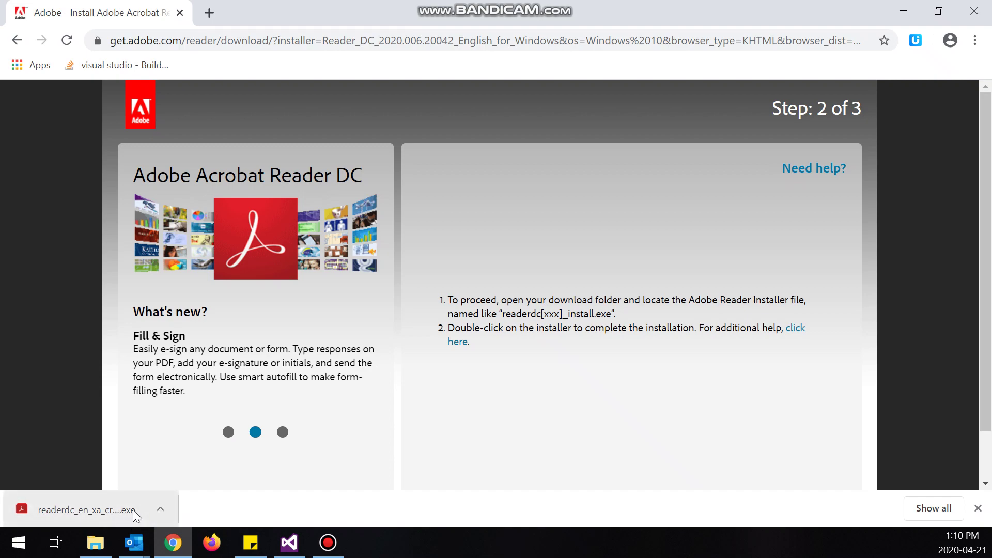
- Run readerdc_en_xa_crd_install.exe, accept its already-installed notice, and close Chrome
left_click(110, 509)
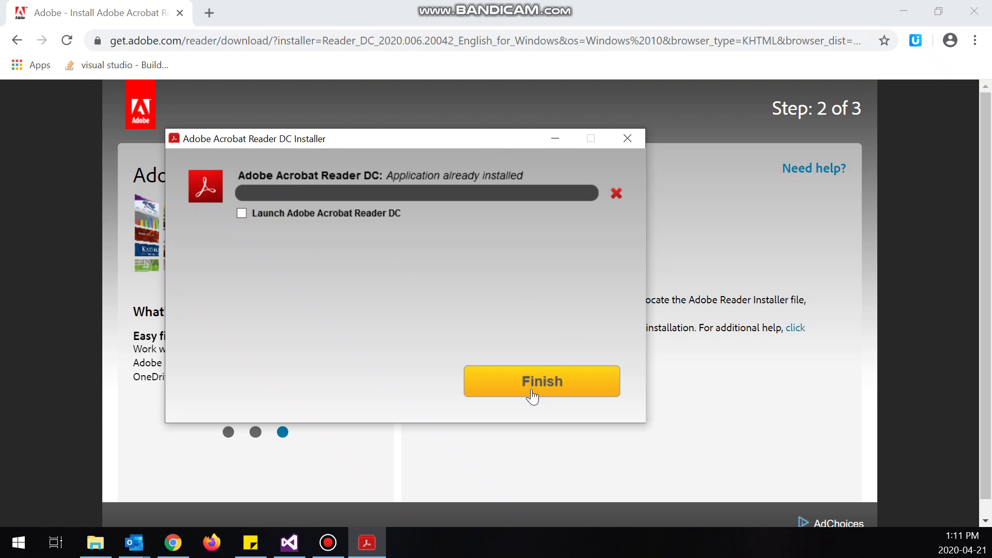
left_click(558, 385)
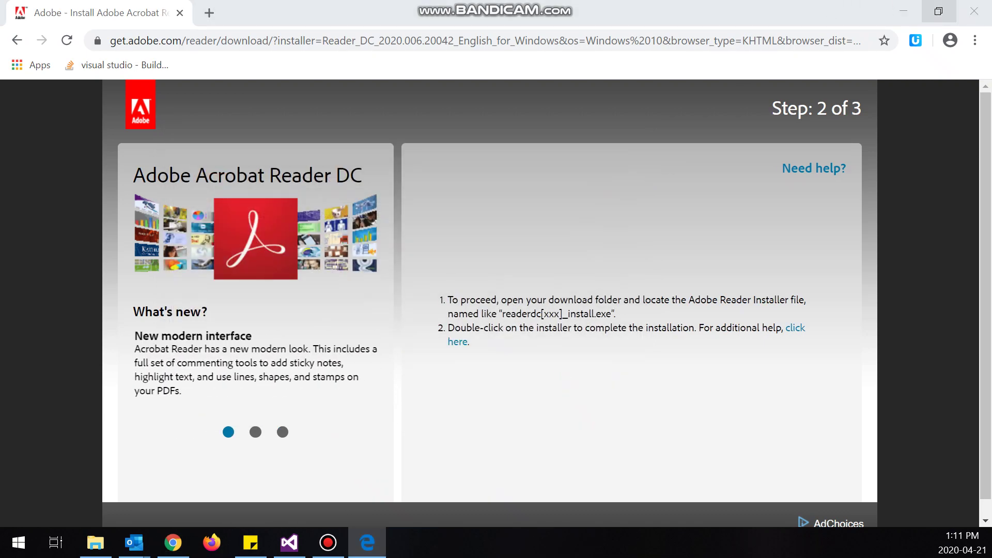
left_click(978, 11)
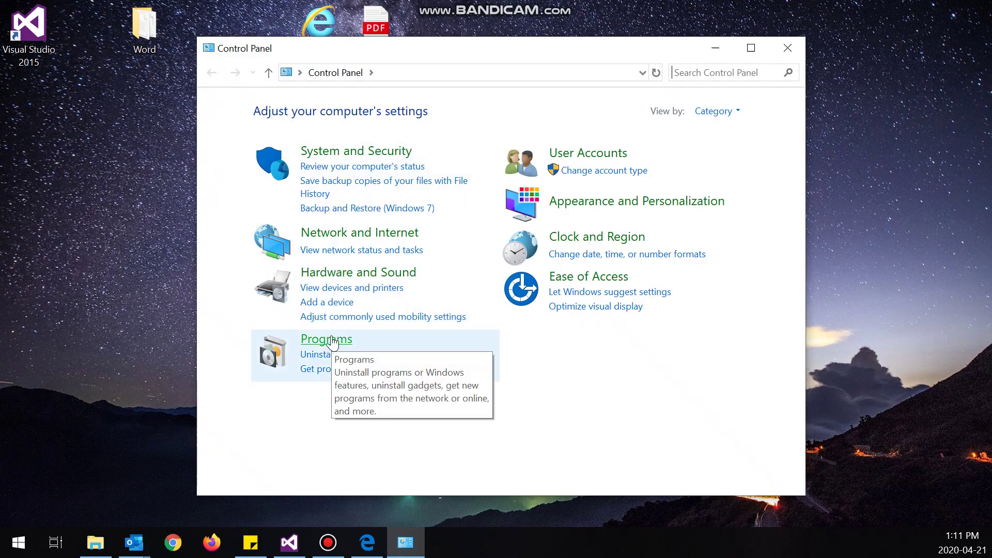
- Go through Control Panel's Programs and Default Programs pages to the Windows Default apps settings
left_click(333, 341)
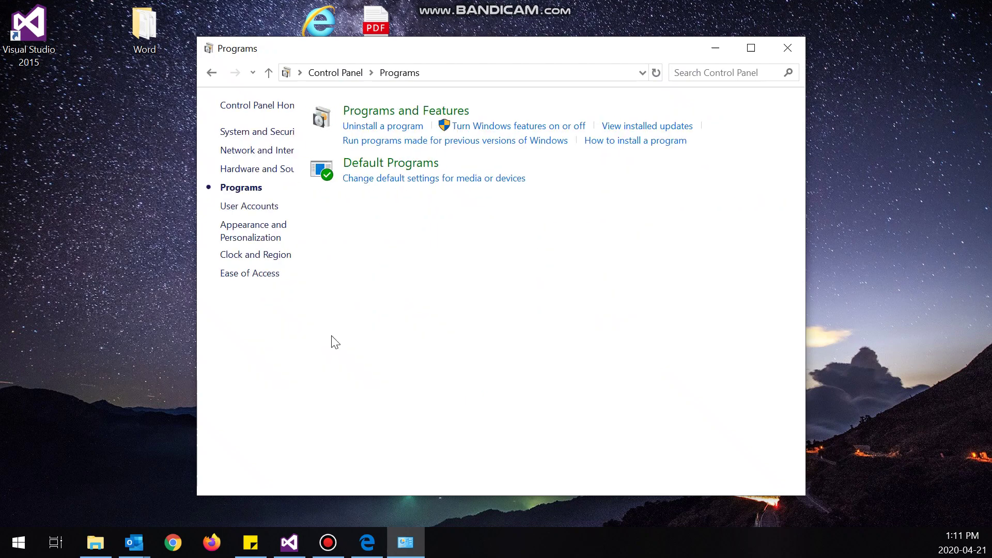
left_click(437, 165)
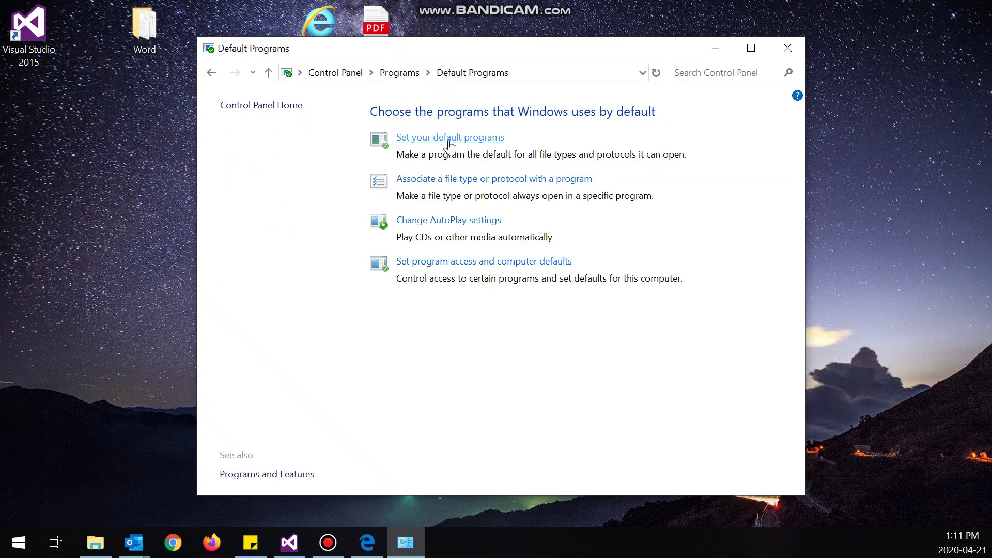
left_click(449, 142)
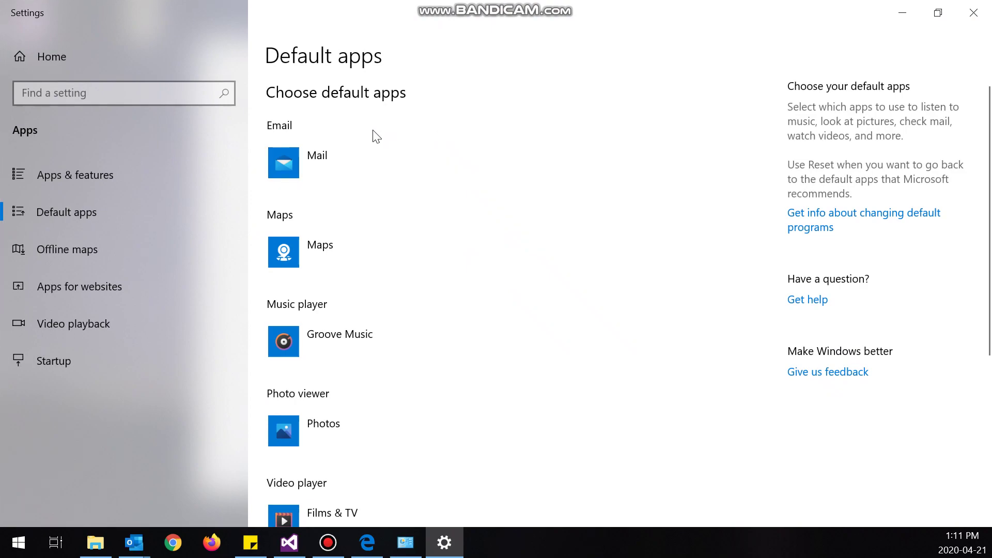
- List default apps by file type and bring up the app choices for .docx, currently Internet Explorer
scroll(385, 202, "down", 5)
scroll(385, 202, "down", 1)
left_click(405, 414)
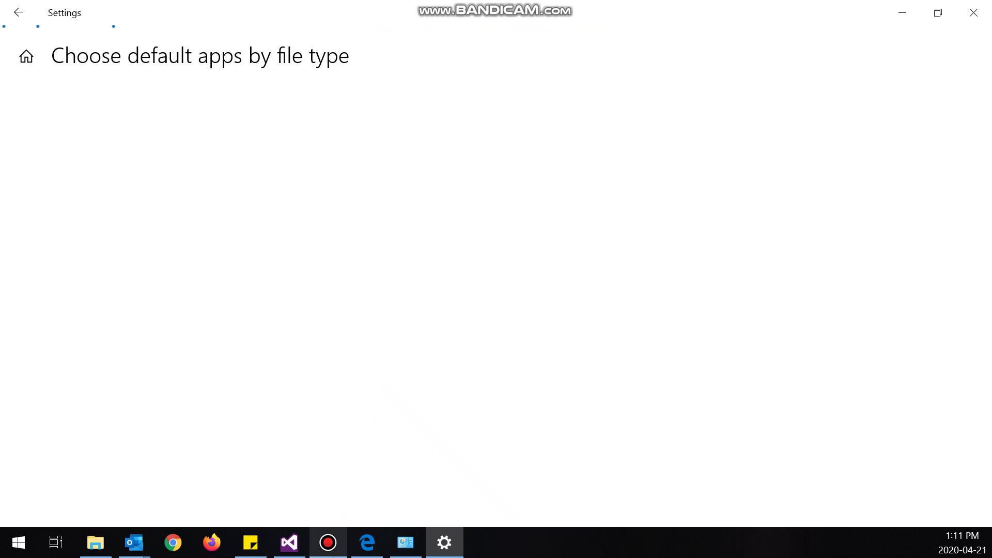
left_click(332, 555)
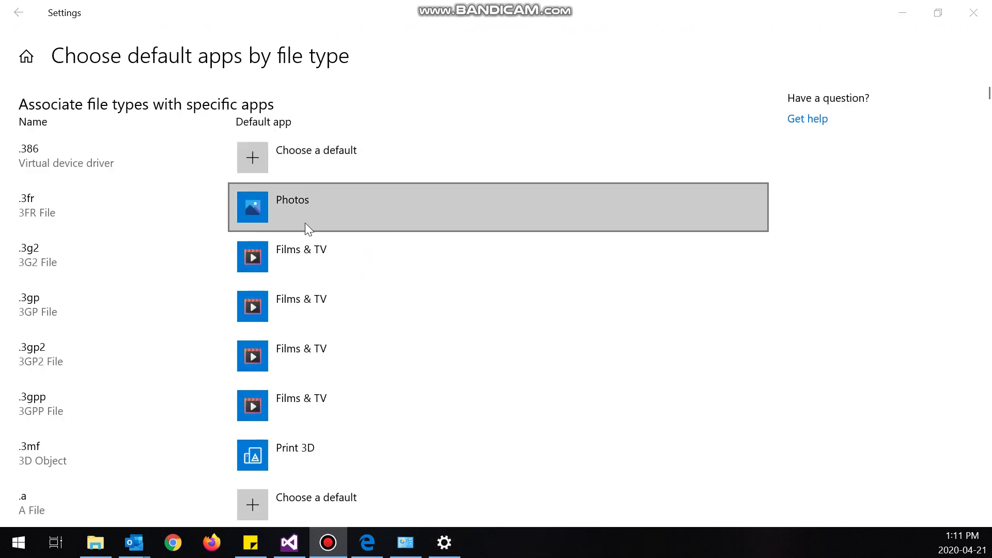
scroll(171, 264, "down", 20)
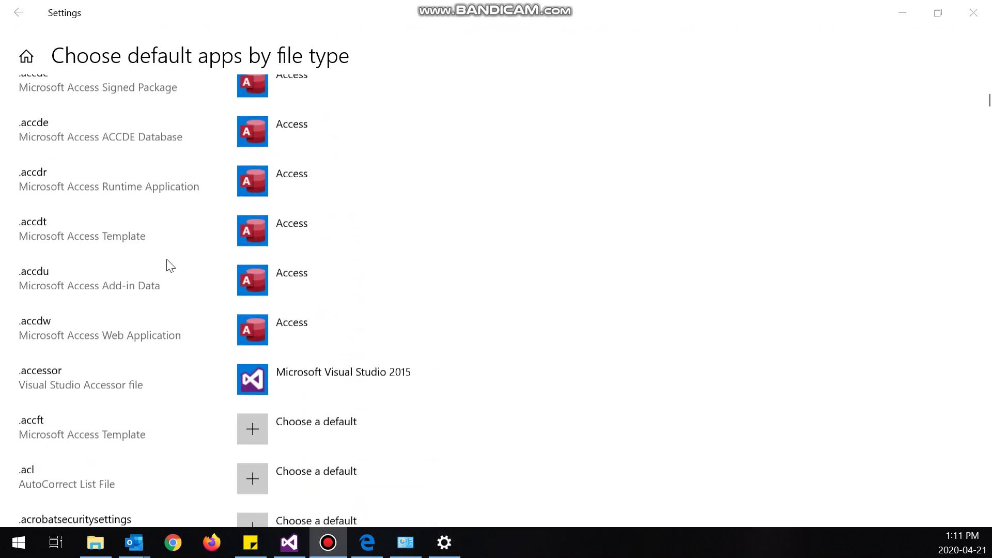
scroll(170, 266, "down", 20)
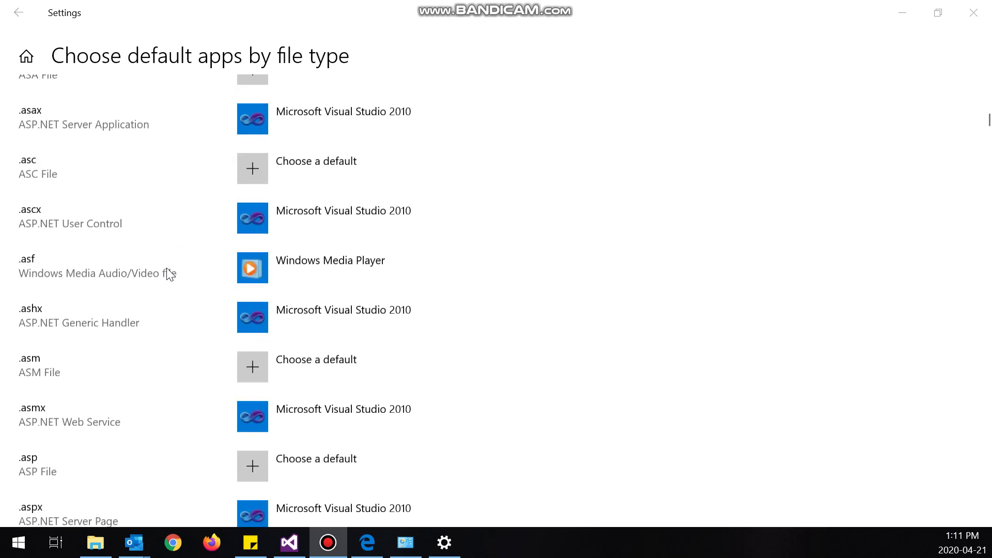
scroll(170, 271, "down", 20)
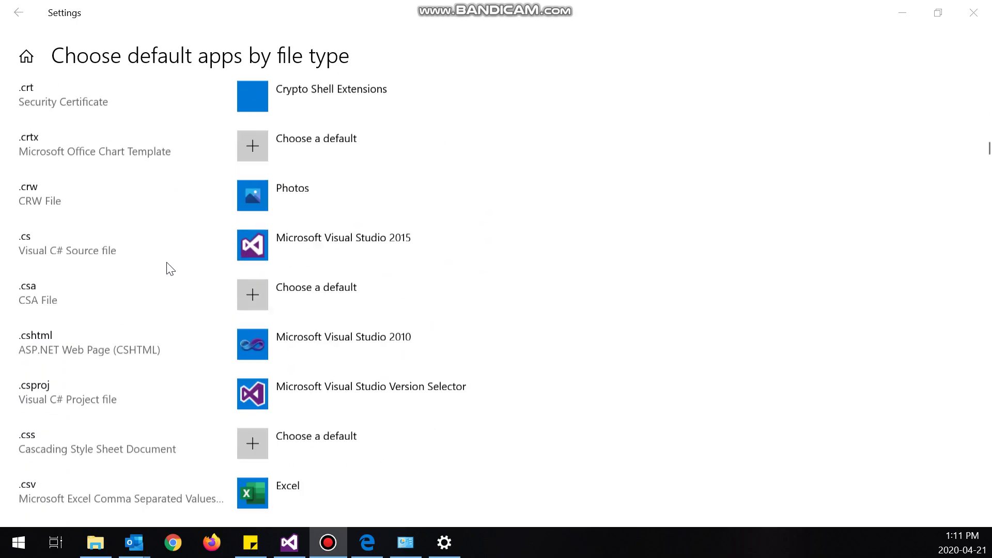
scroll(163, 282, "down", 20)
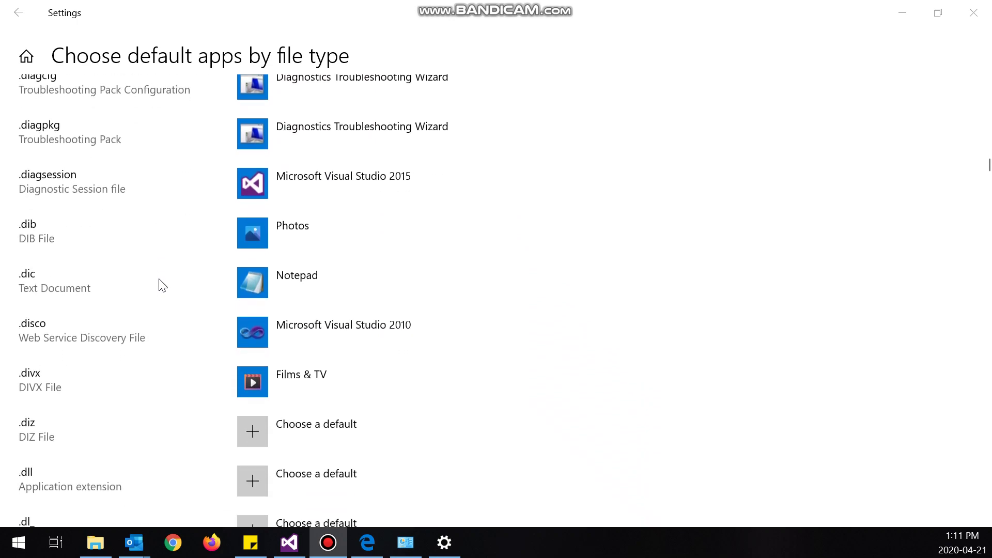
scroll(165, 217, "down", 15)
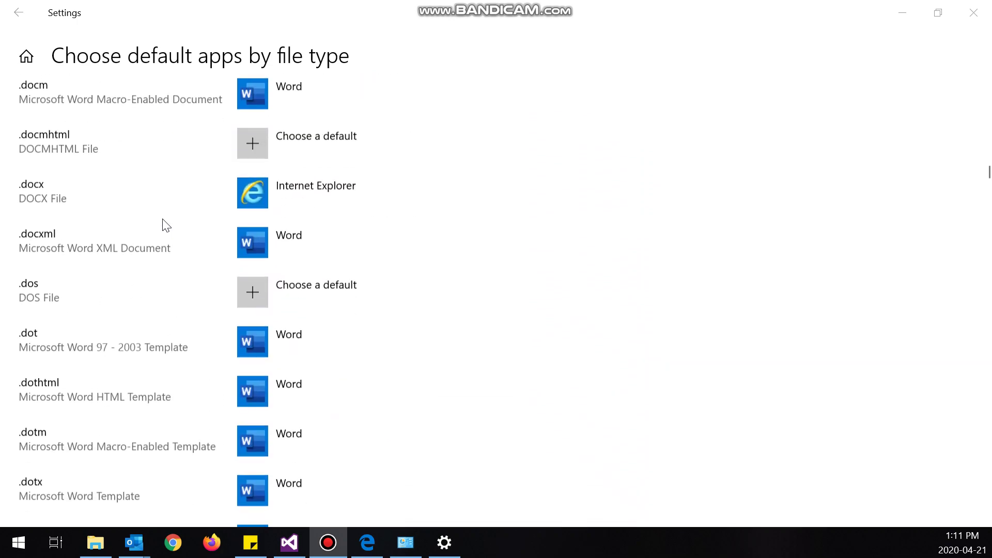
scroll(157, 324, "up", 5)
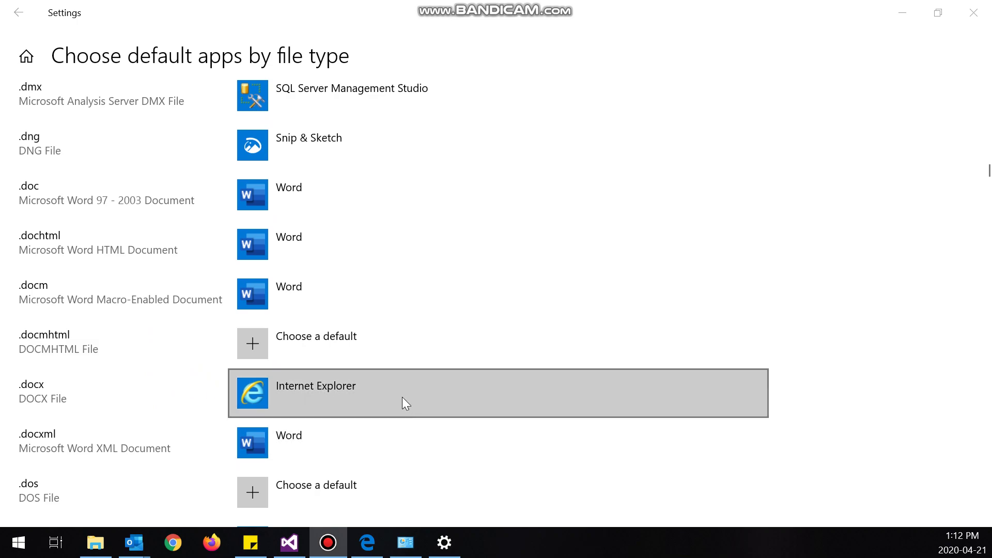
left_click(402, 397)
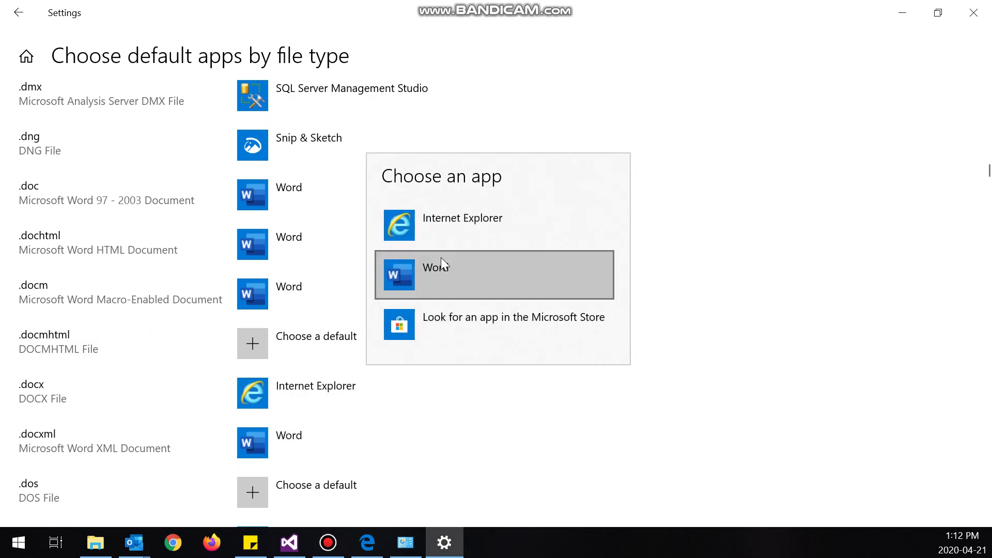
- Choose Word as the .docx default app, then reopen the choices to confirm it stuck
left_click(441, 261)
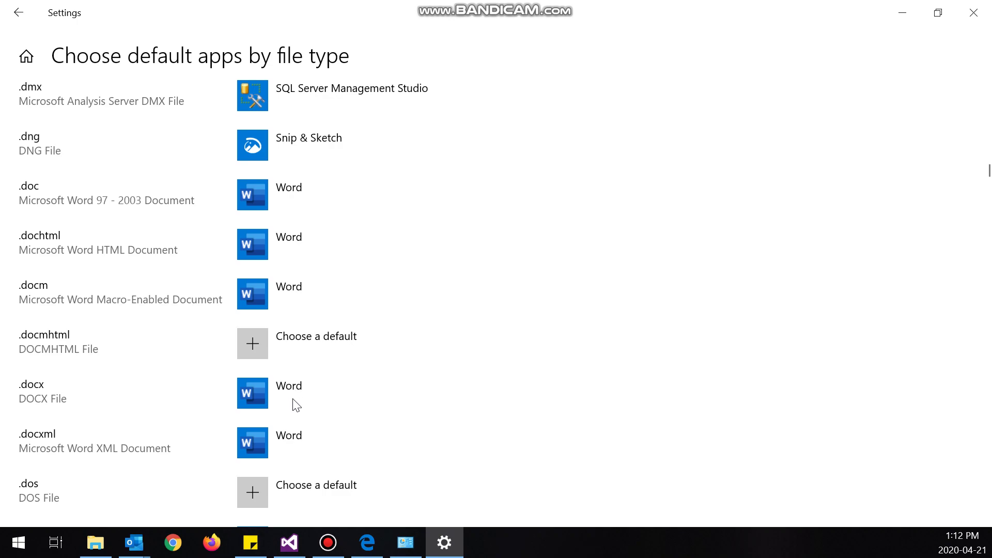
left_click(329, 402)
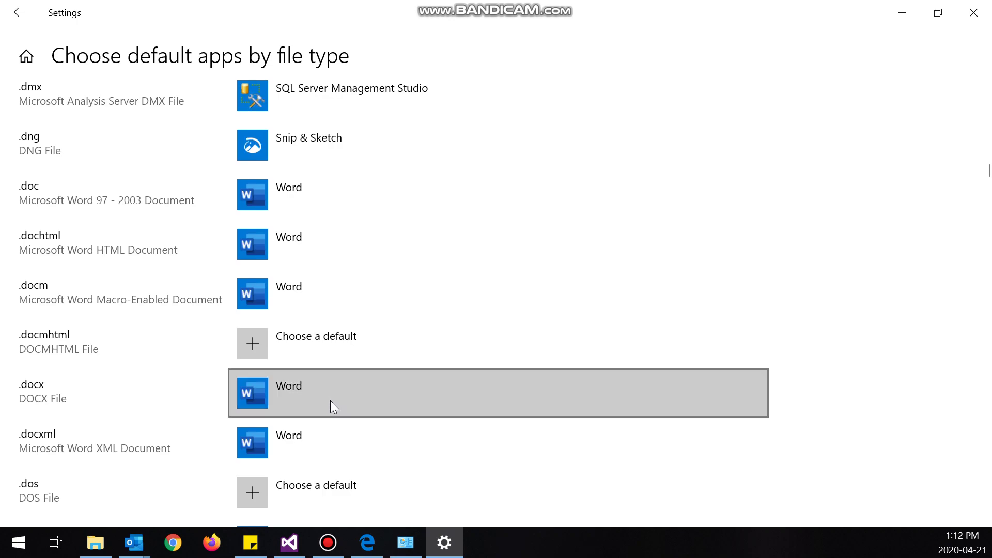
left_click(331, 401)
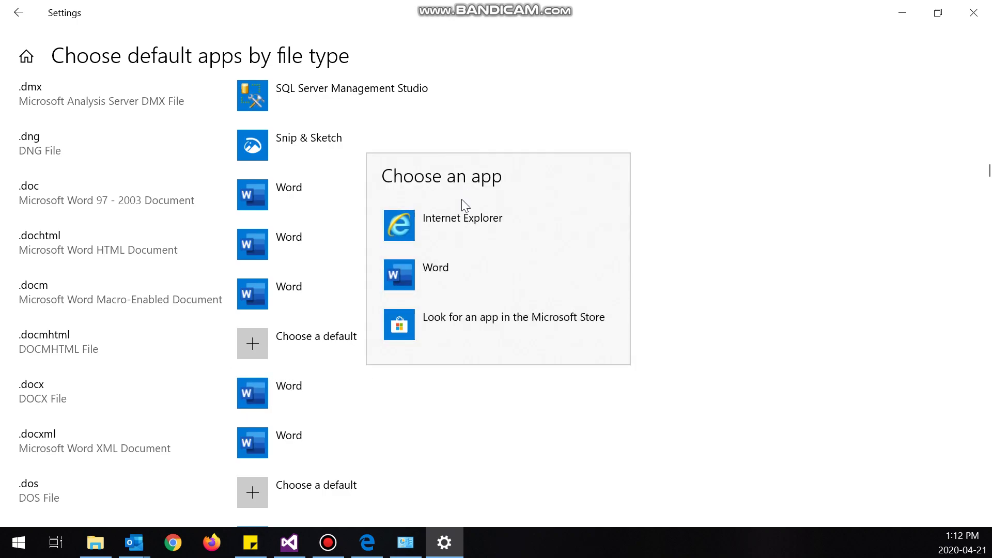
left_click(318, 402)
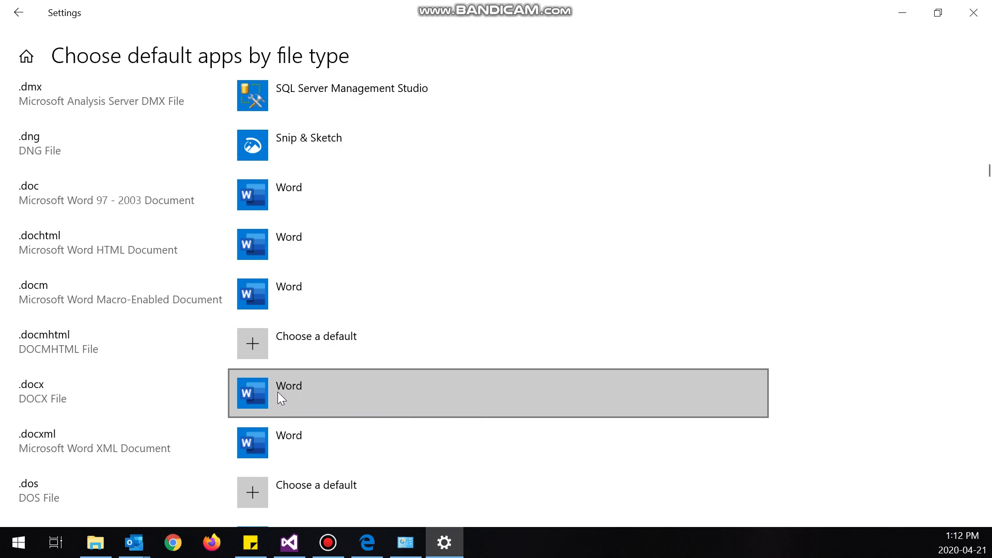
scroll(278, 391, "down", 10)
- Scroll to .pdf and switch its default from Microsoft Edge to Adobe Acrobat Reader DC
scroll(281, 375, "down", 15)
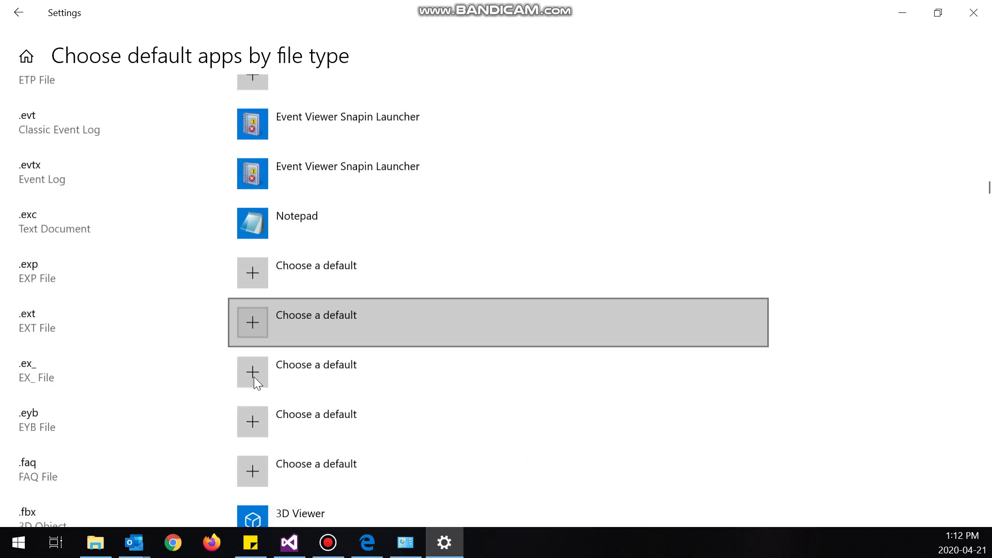
scroll(268, 369, "down", 20)
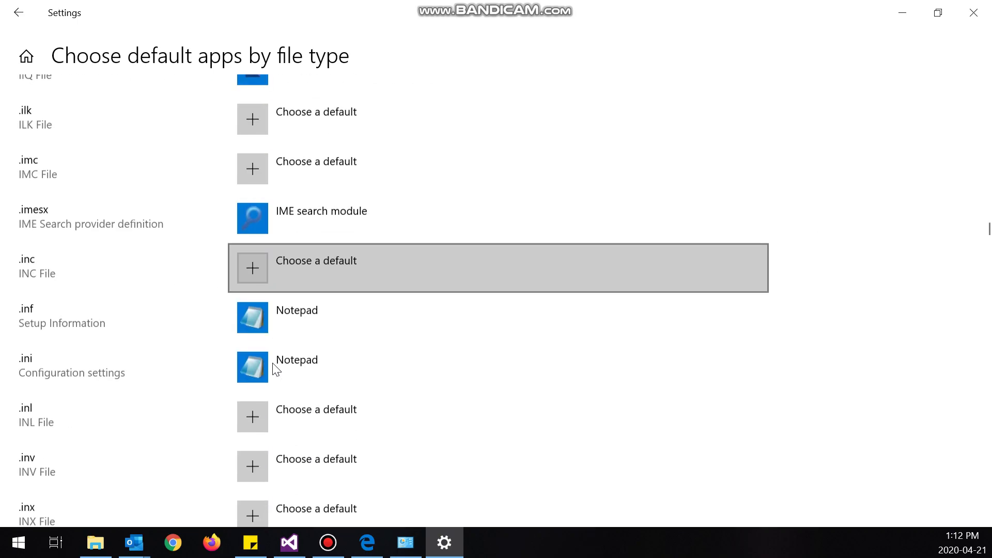
scroll(273, 360, "down", 20)
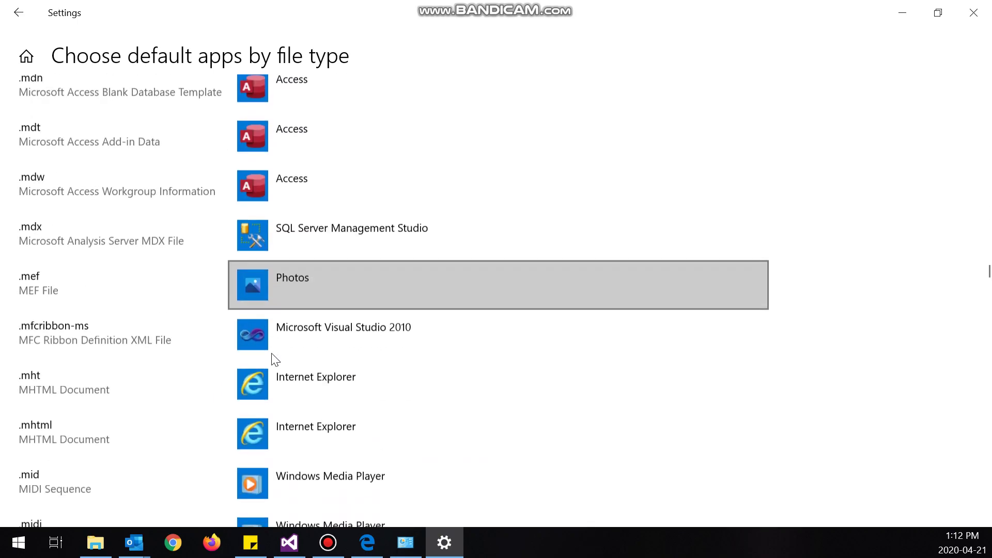
scroll(241, 252, "down", 20)
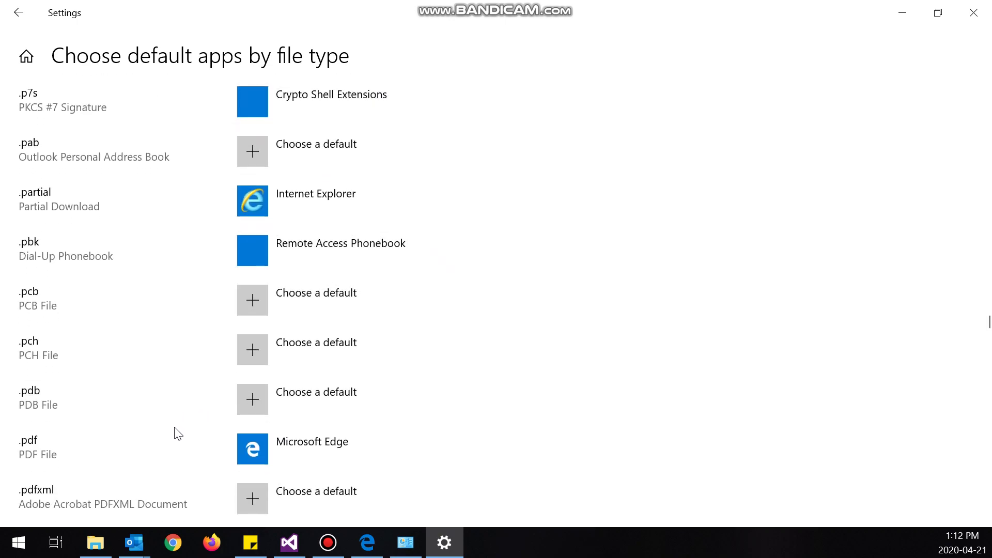
scroll(342, 453, "down", 1)
left_click(351, 388)
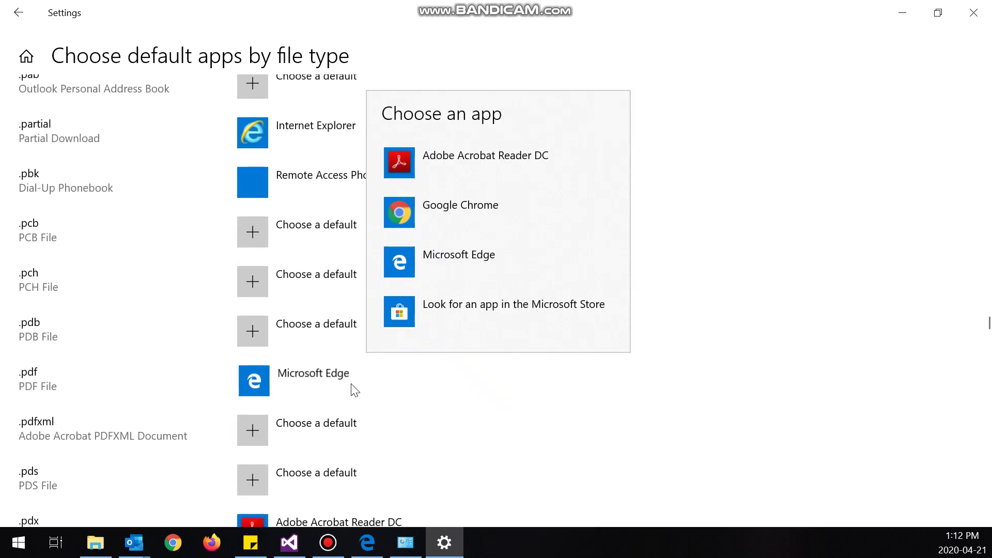
left_click(440, 158)
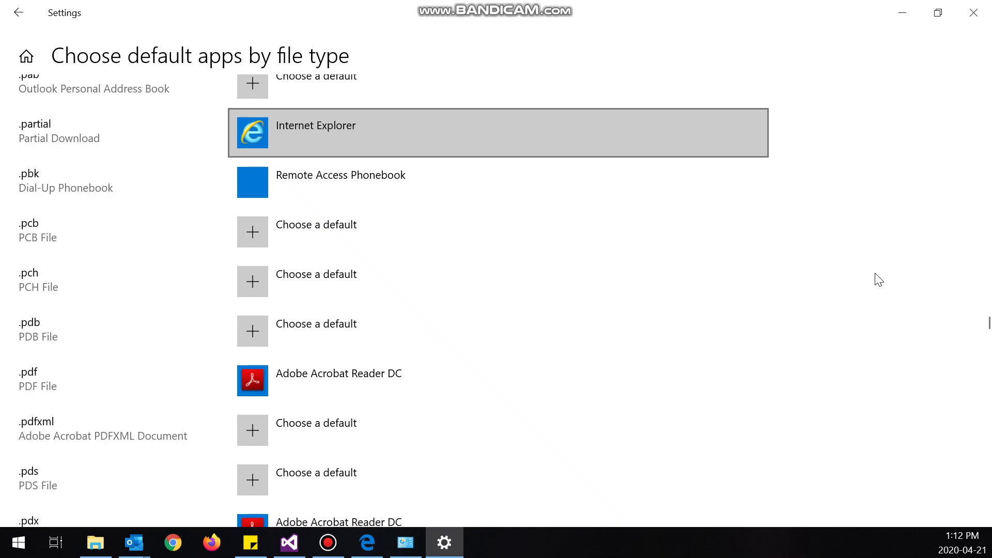
scroll(878, 280, "up", 3)
scroll(793, 279, "down", 4)
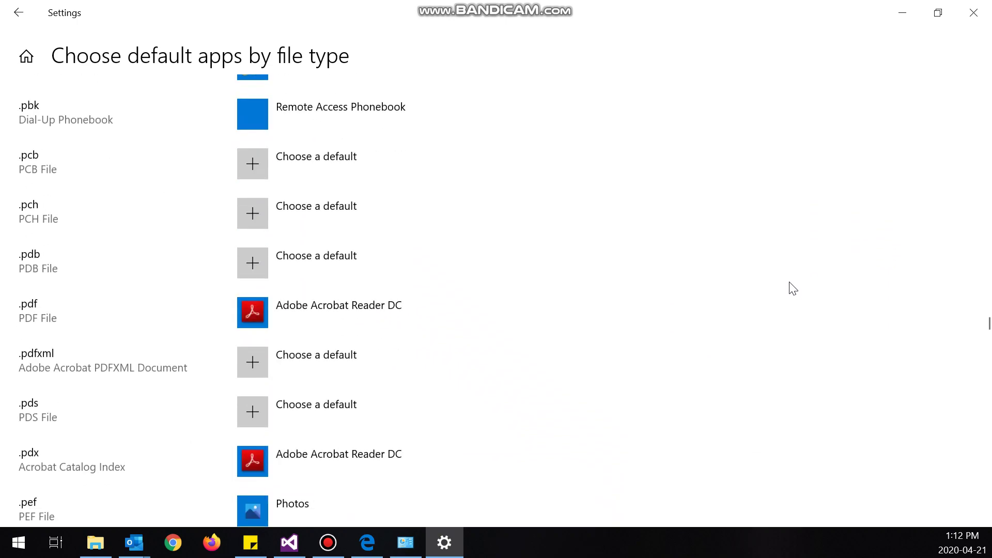
- Clear away the settings windows and check that Test 1.docx and test 1.pdf menus show Print
left_click(978, 8)
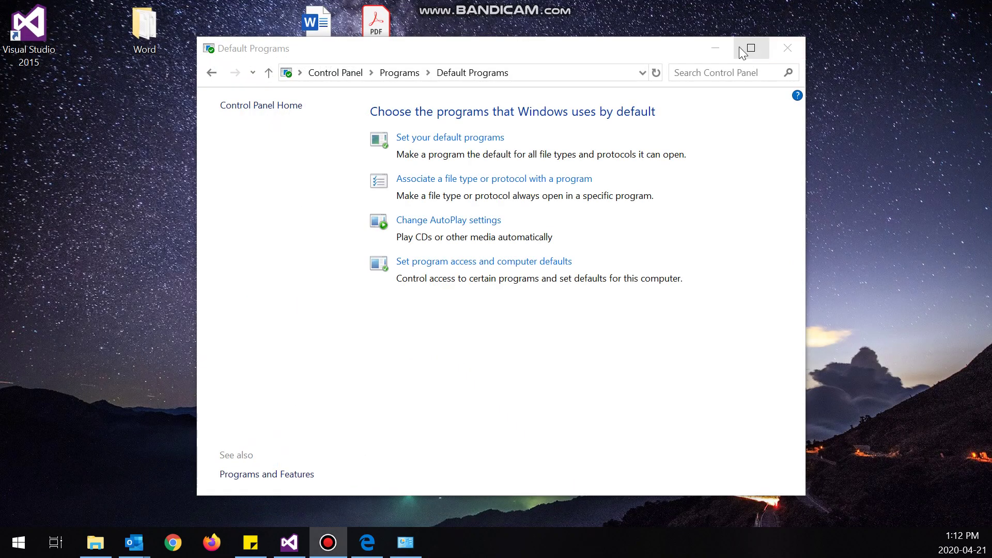
left_click(716, 48)
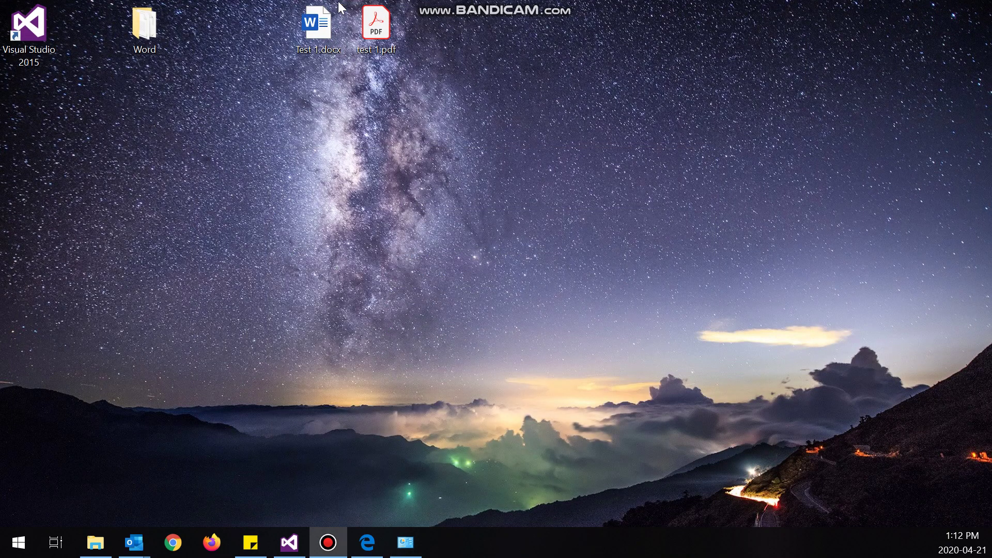
right_click(322, 29)
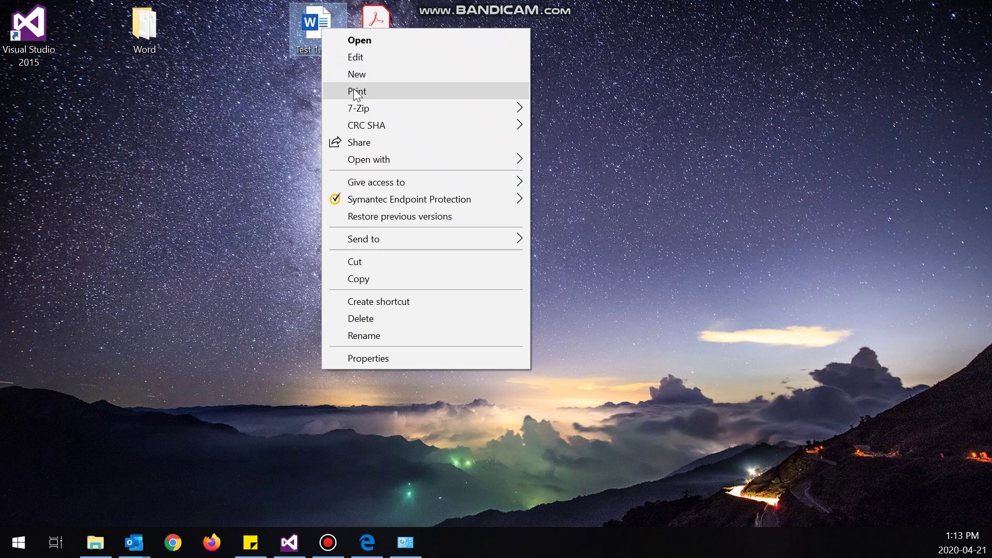
left_click(382, 17)
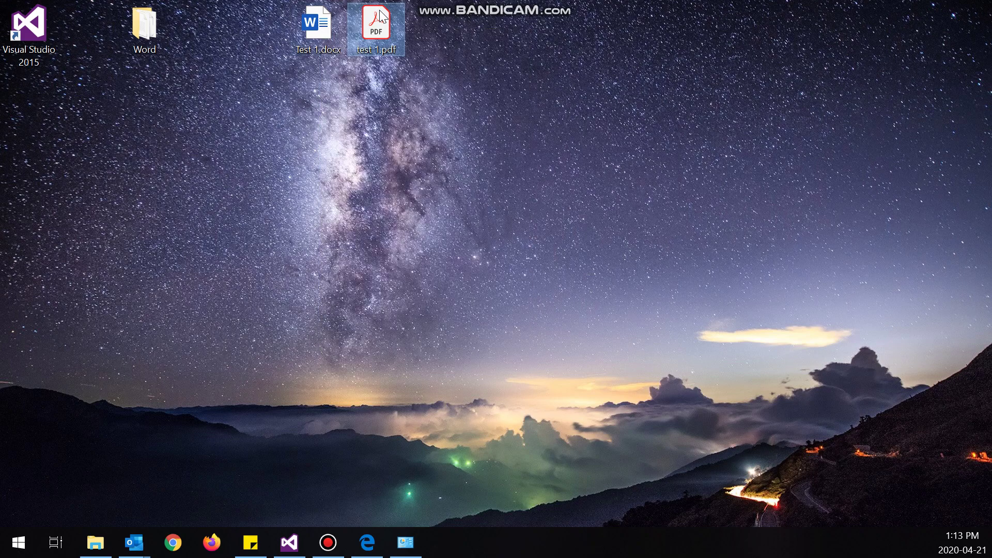
right_click(381, 17)
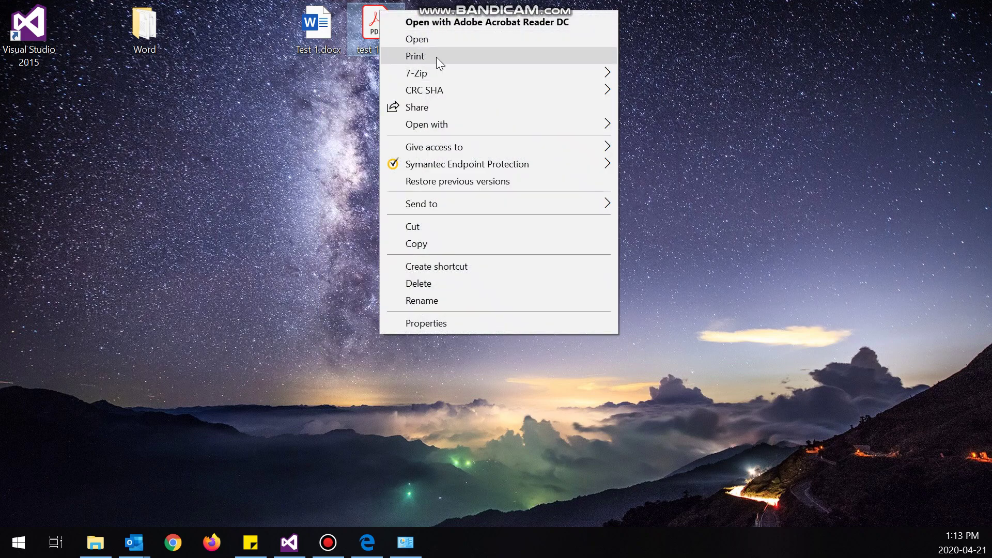
left_click(269, 147)
left_click(269, 148)
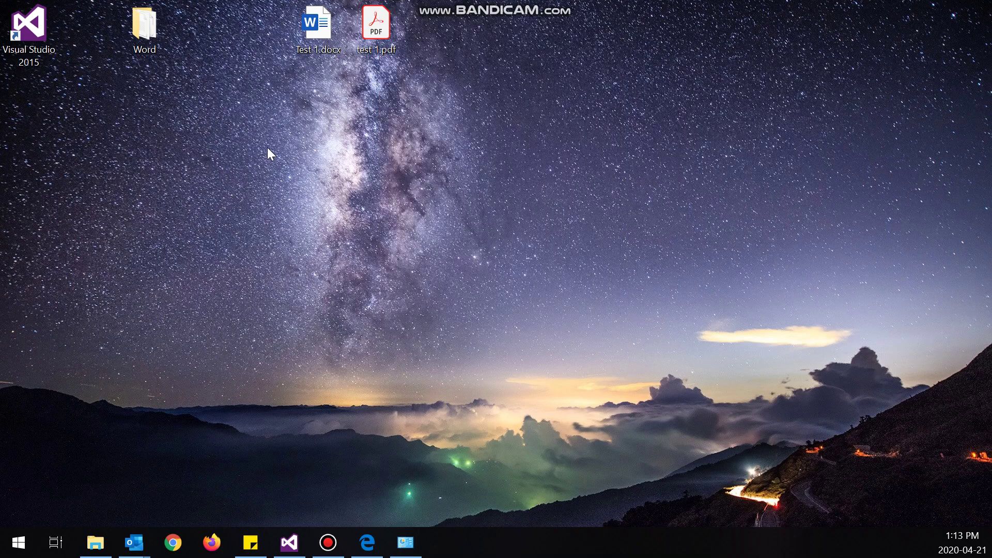